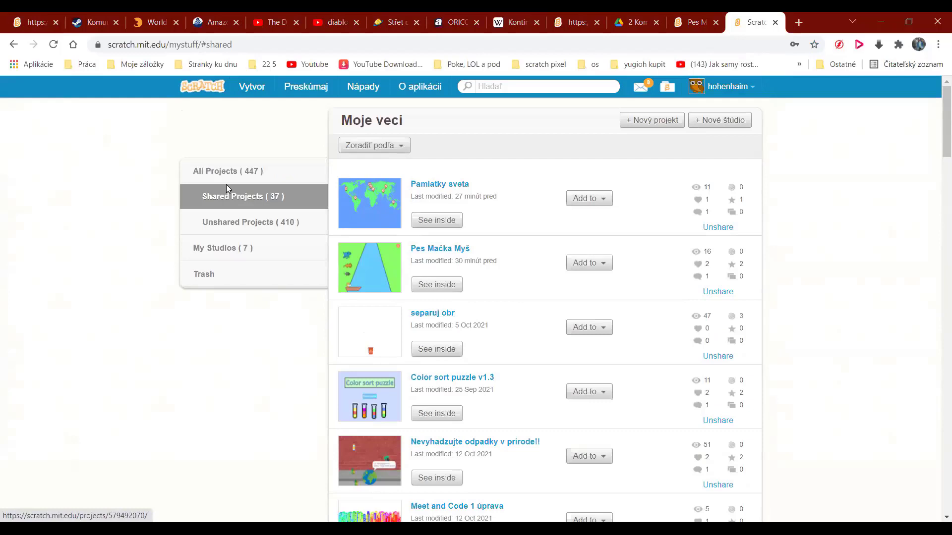
# Step: Browse the full list of Scratch projects to look for the Meet and Code games
pyautogui.click(236, 180)
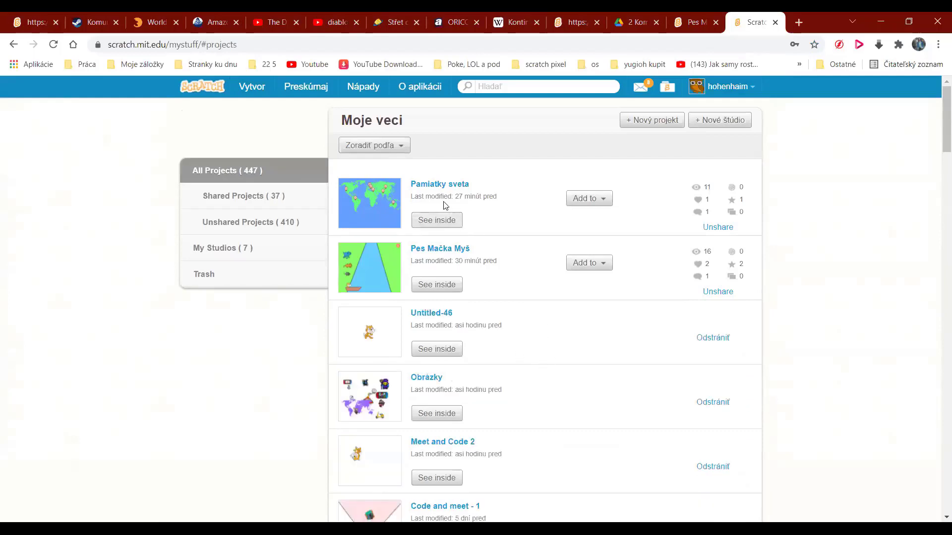
pyautogui.scroll(-1, 438, 260)
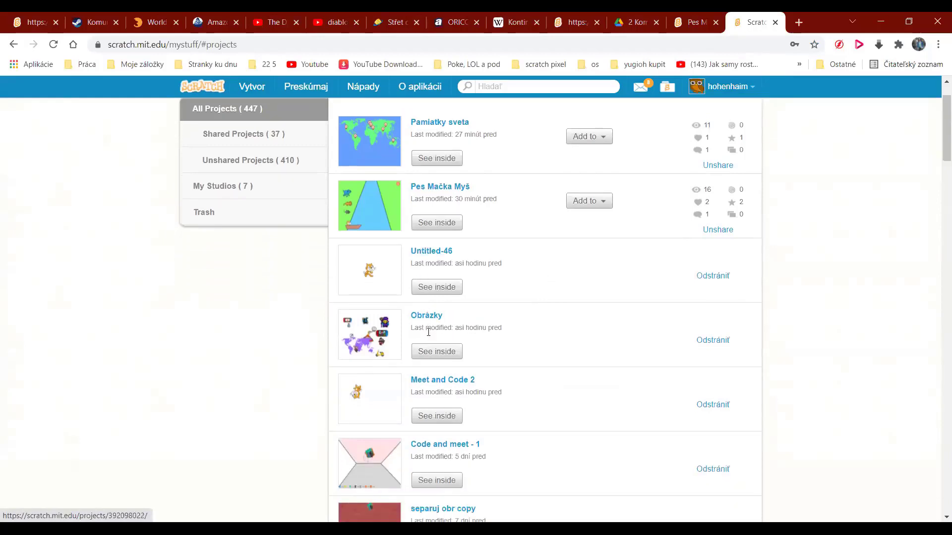
pyautogui.click(443, 384)
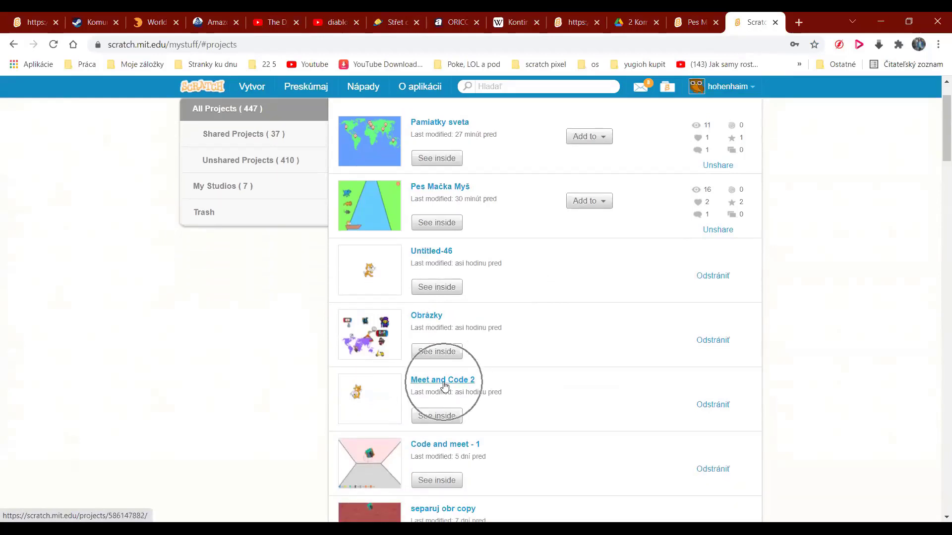
pyautogui.scroll(1, 441, 388)
pyautogui.scroll(-2, 442, 383)
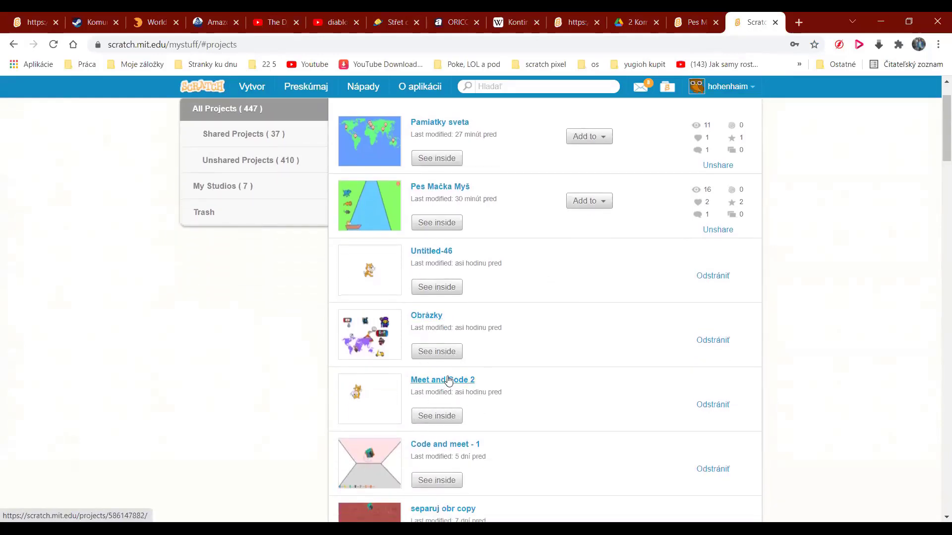
pyautogui.scroll(-3, 445, 357)
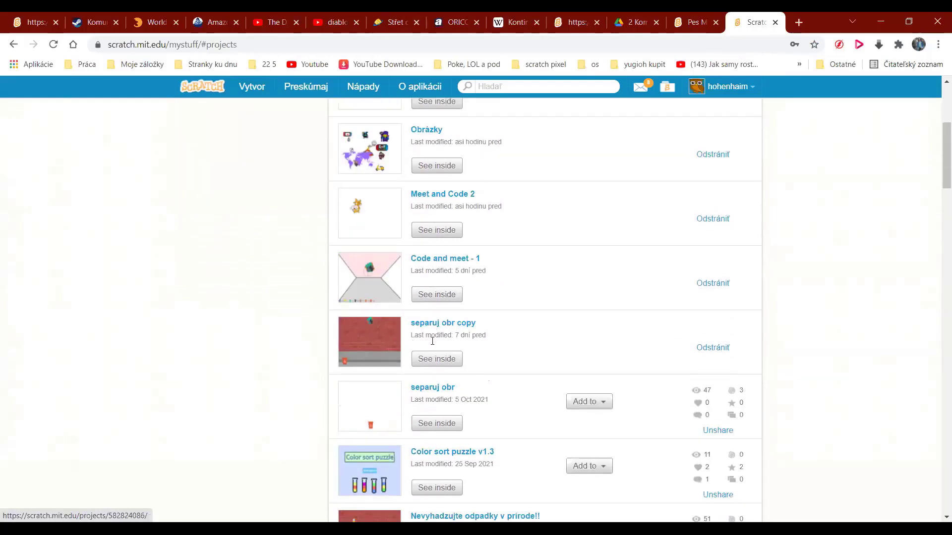
pyautogui.scroll(-3, 431, 378)
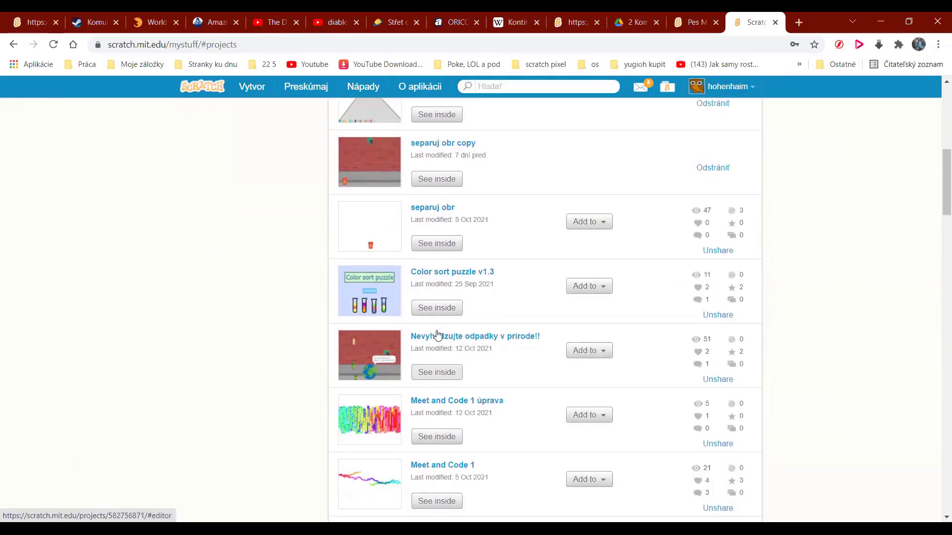
pyautogui.scroll(2, 438, 334)
pyautogui.scroll(-1, 428, 363)
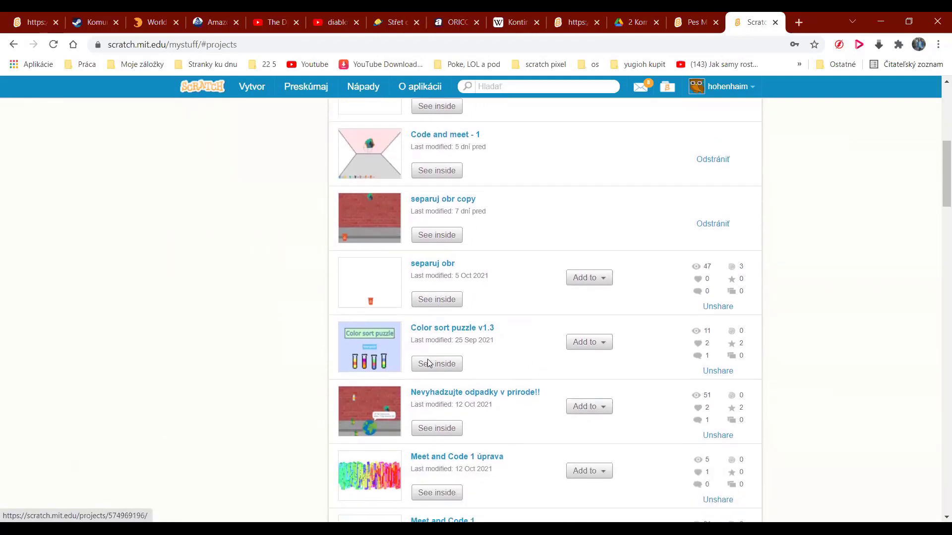
pyautogui.scroll(-2, 382, 407)
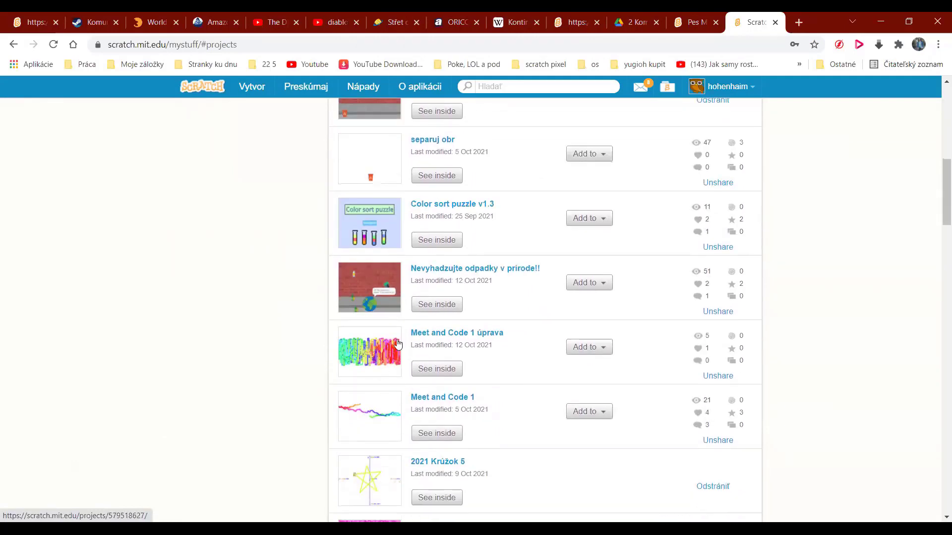
pyautogui.click(389, 344)
pyautogui.scroll(-3, 384, 409)
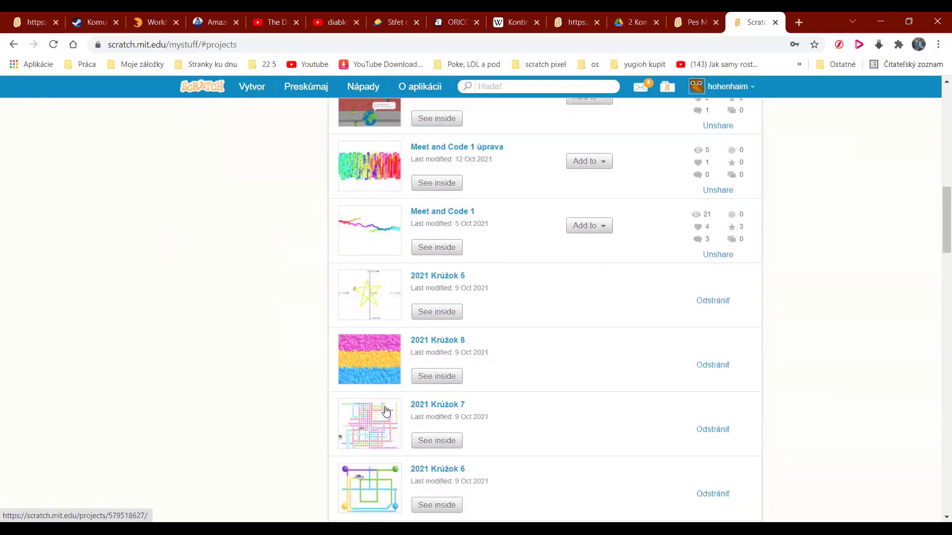
pyautogui.scroll(10, 357, 355)
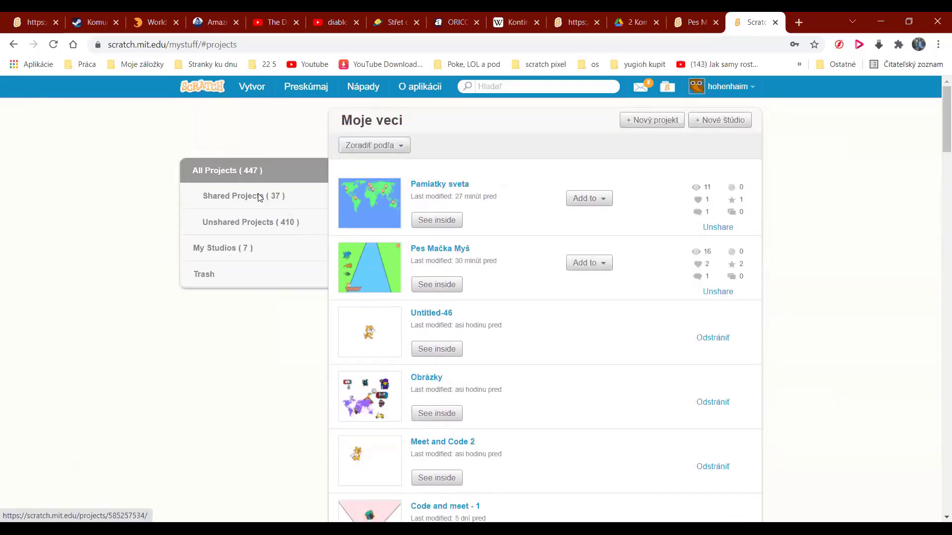
# Step: Open Meet and Code 2 from the unshared projects in a new tab, run it and view its code
pyautogui.click(276, 223)
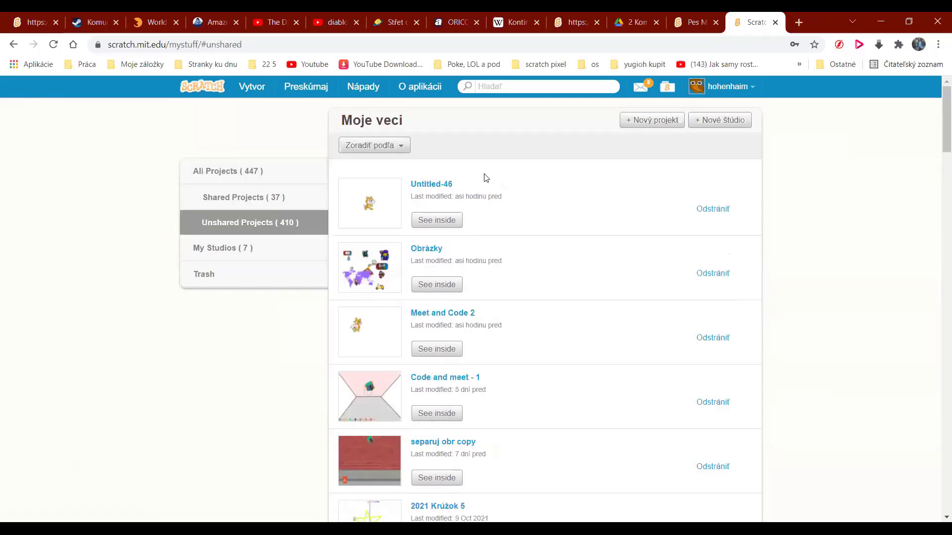
pyautogui.scroll(-1, 376, 292)
pyautogui.rightClick(420, 250)
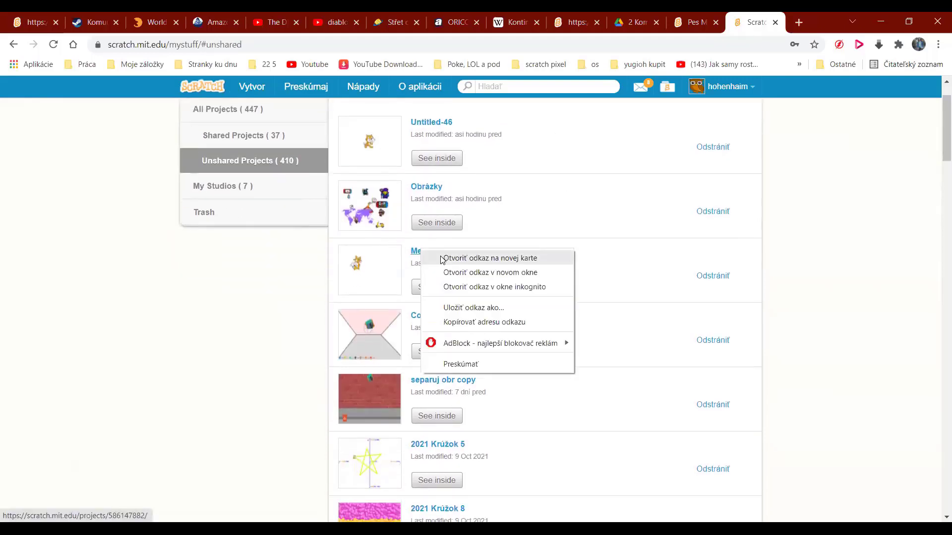
pyautogui.click(442, 258)
pyautogui.click(746, 22)
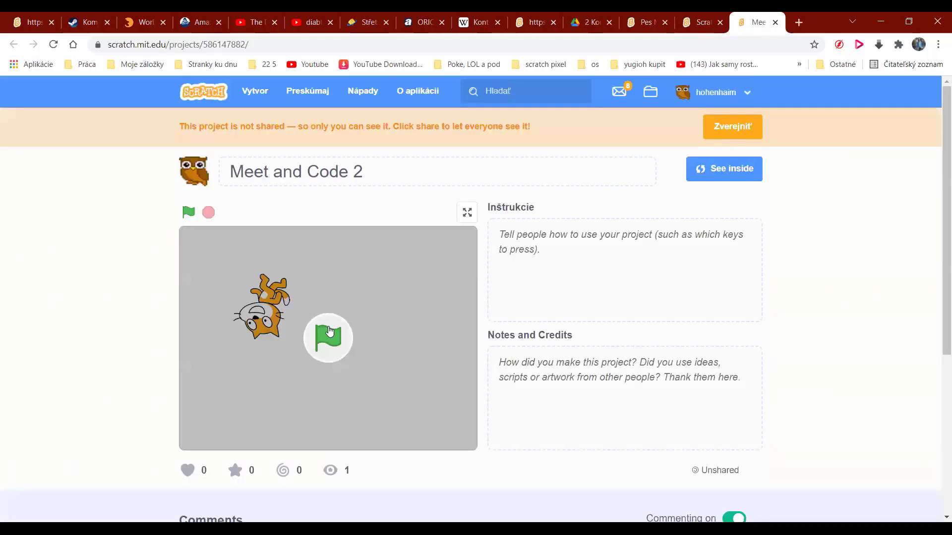
pyautogui.click(331, 331)
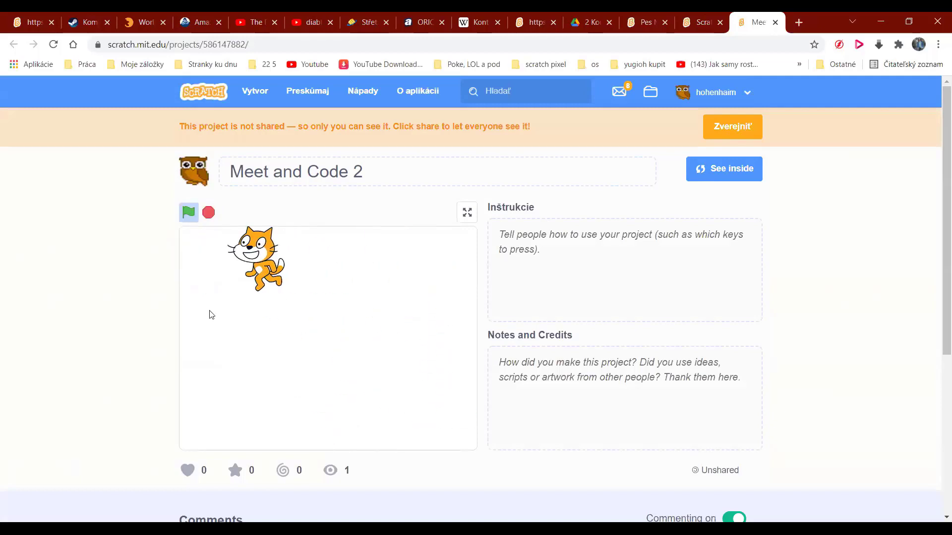
pyautogui.click(738, 171)
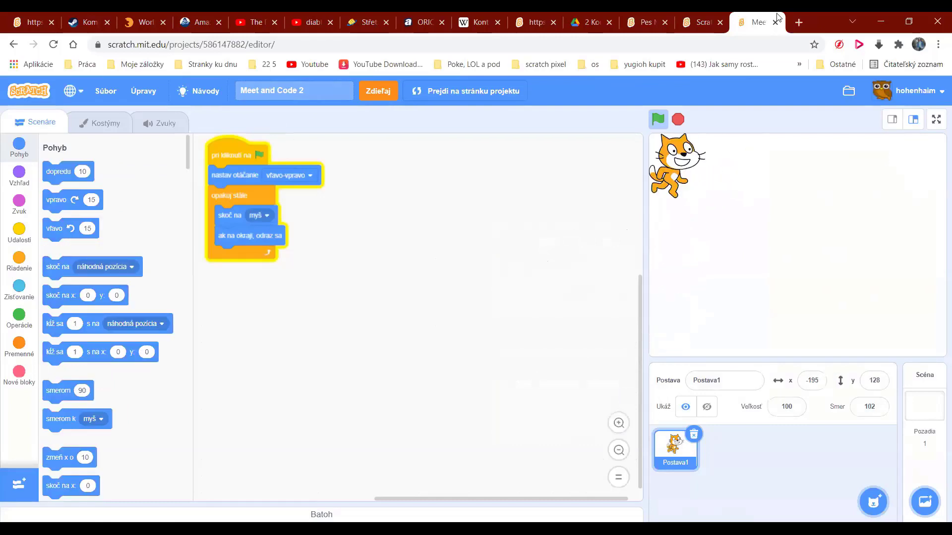
# Step: Return to the list of own projects and open "separuj obr copy" in a new tab
pyautogui.click(890, 91)
pyautogui.click(859, 133)
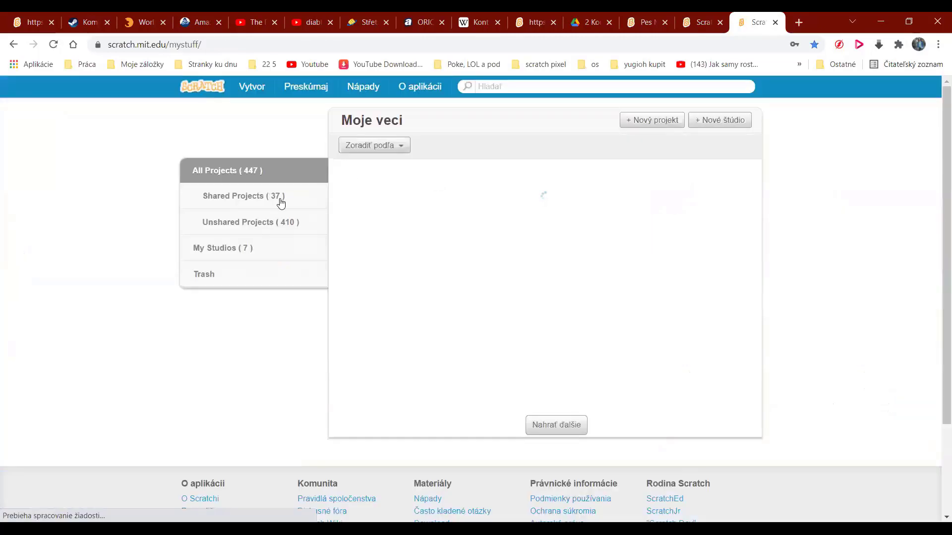
pyautogui.scroll(-2, 471, 298)
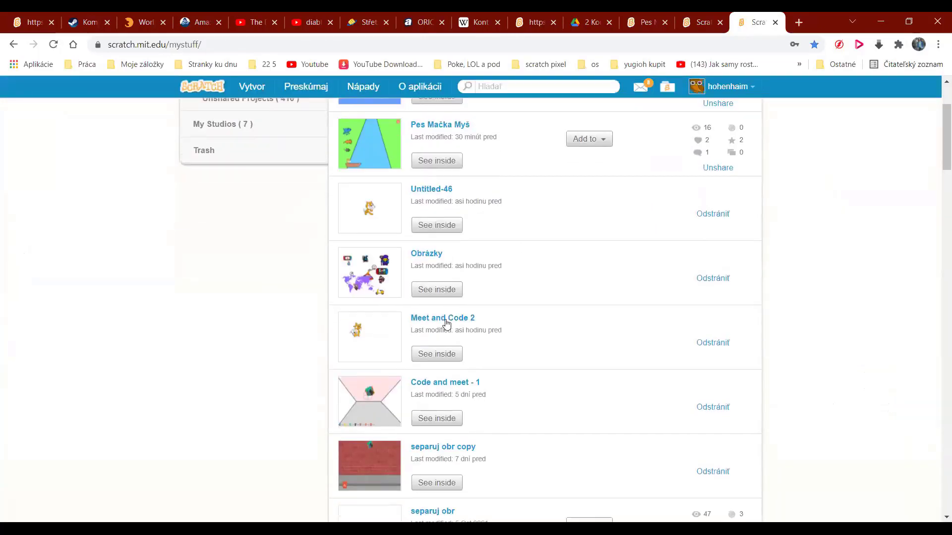
pyautogui.scroll(-1, 448, 393)
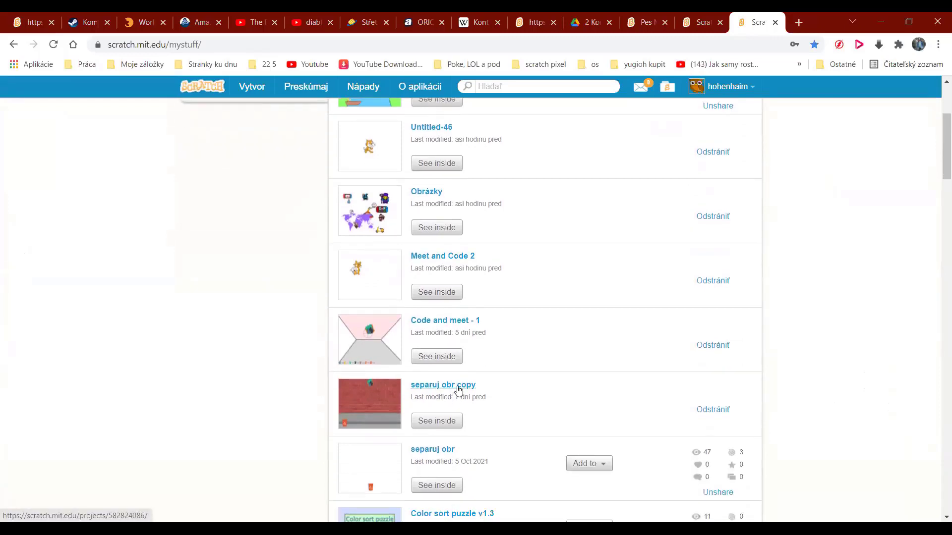
pyautogui.scroll(-1, 457, 388)
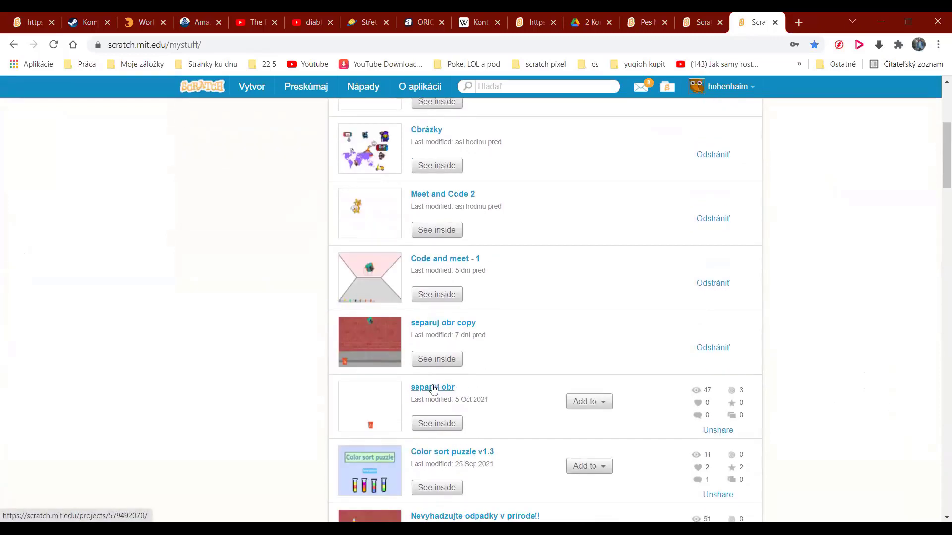
pyautogui.scroll(-1, 433, 390)
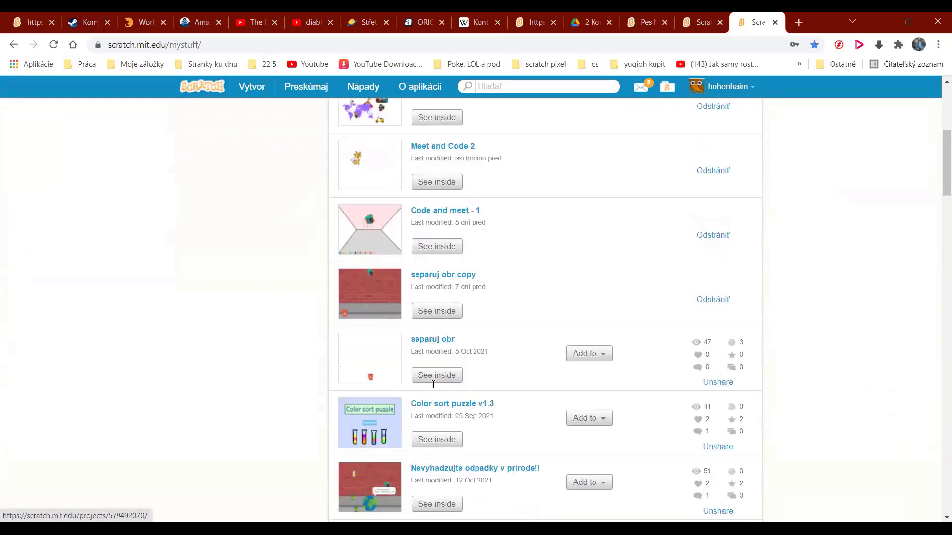
pyautogui.scroll(-1, 441, 204)
pyautogui.rightClick(444, 201)
pyautogui.click(454, 209)
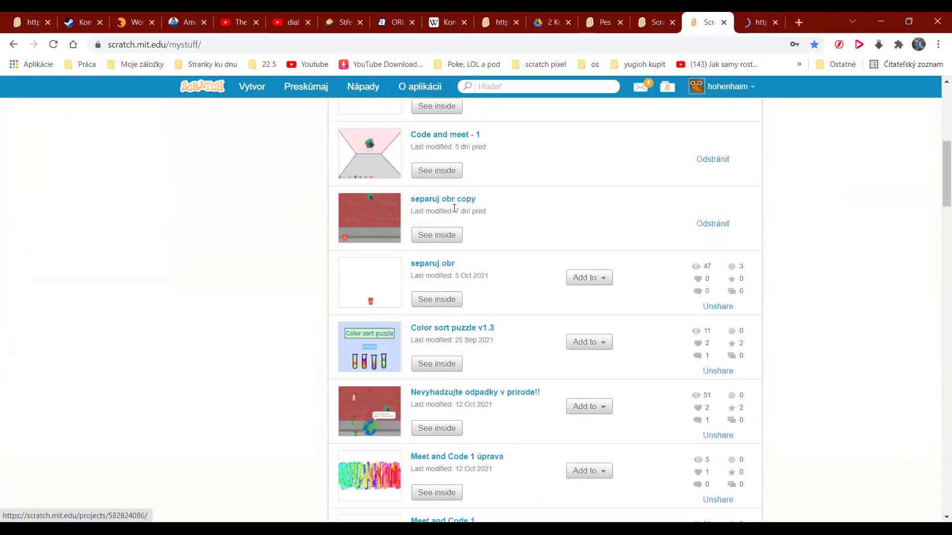
# Step: Bring up the "separuj obr copy" project page and start the game
pyautogui.scroll(-1, 463, 212)
pyautogui.scroll(1, 463, 213)
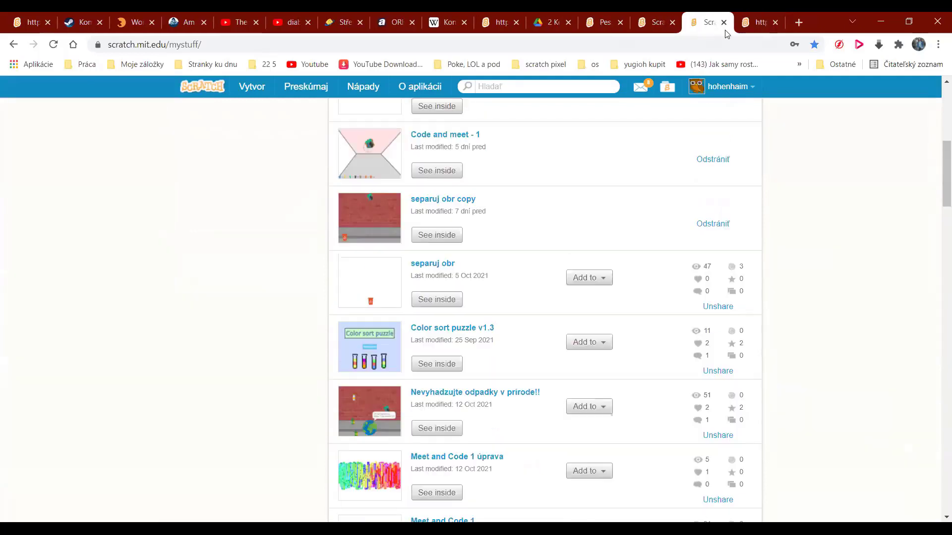
pyautogui.click(757, 22)
pyautogui.click(328, 339)
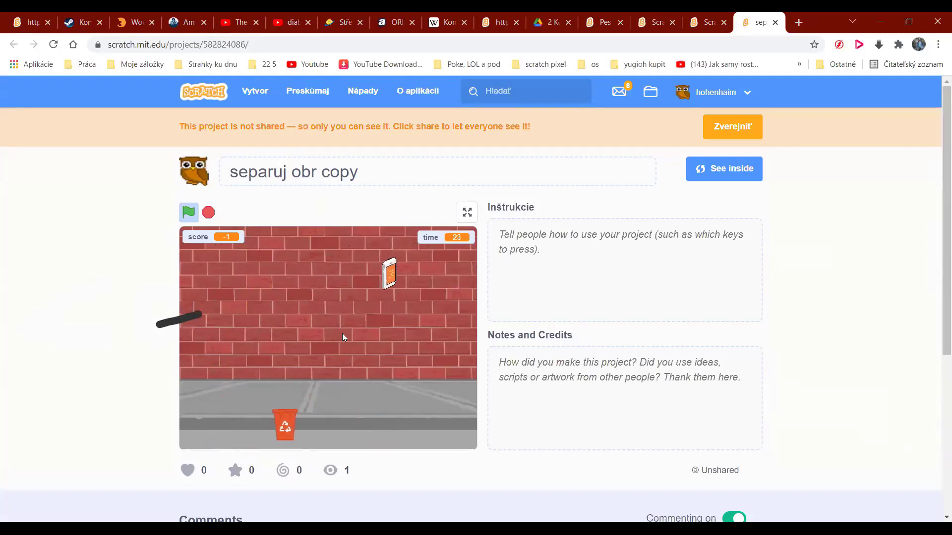
# Step: Rename the project to "Chytanie odpadkov v1 (Code and Meet)" and share it publicly
pyautogui.click(408, 173)
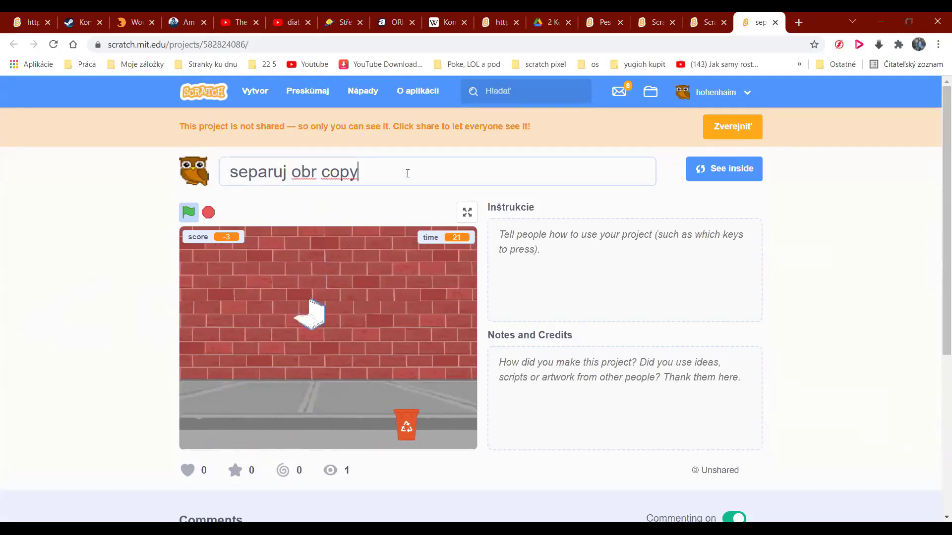
pyautogui.press('BackSpace')
pyautogui.press('BackSpace')
pyautogui.press('BackSpace')
pyautogui.press('BackSpace')
pyautogui.press('BackSpace')
pyautogui.press('BackSpace')
pyautogui.press('BackSpace')
pyautogui.press('BackSpace')
pyautogui.press('BackSpace')
pyautogui.press('BackSpace')
pyautogui.press('BackSpace')
pyautogui.press('BackSpace')
pyautogui.press('BackSpace')
pyautogui.press('BackSpace')
pyautogui.press('BackSpace')
pyautogui.press('BackSpace')
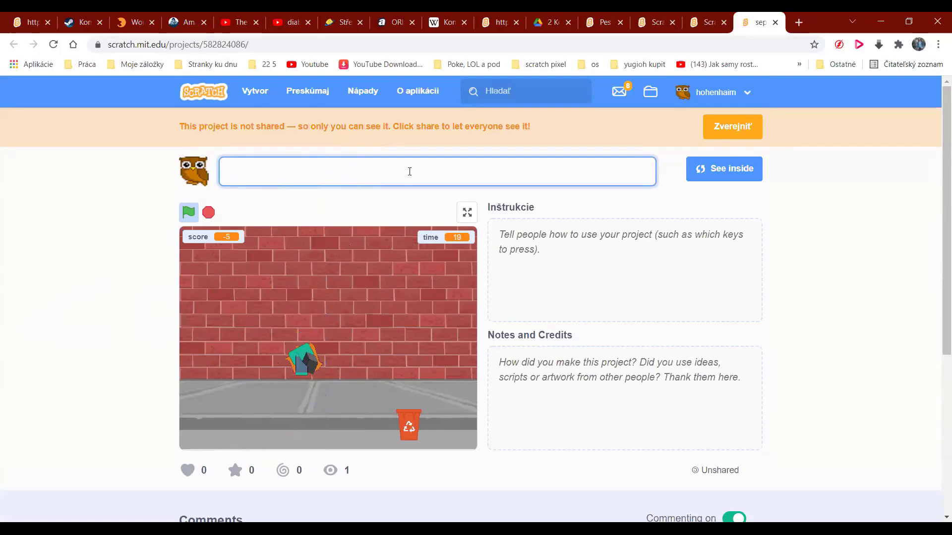
pyautogui.write('Code and Meet -')
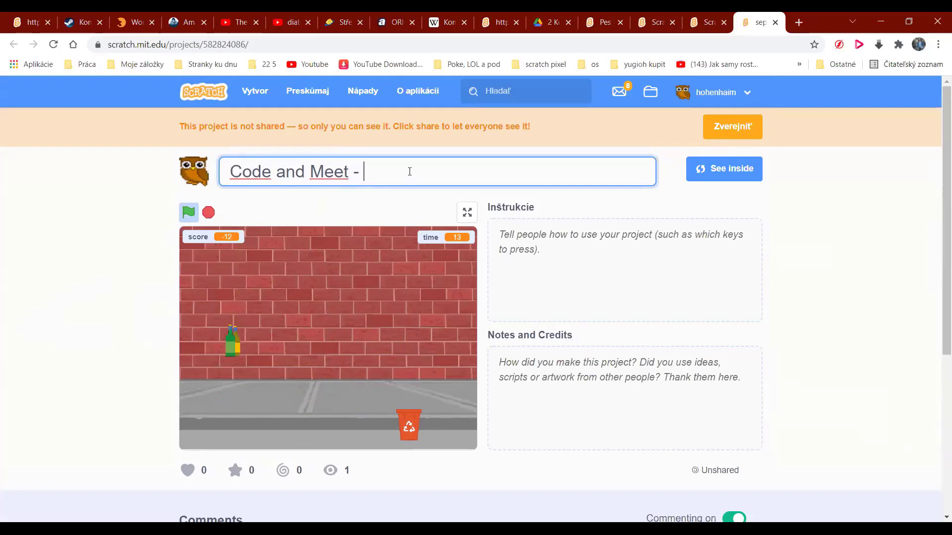
pyautogui.press('BackSpace')
pyautogui.press('BackSpace')
pyautogui.press('BackSpace')
pyautogui.write('(')
pyautogui.press('BackSpace')
pyautogui.write(')')
pyautogui.press('Home')
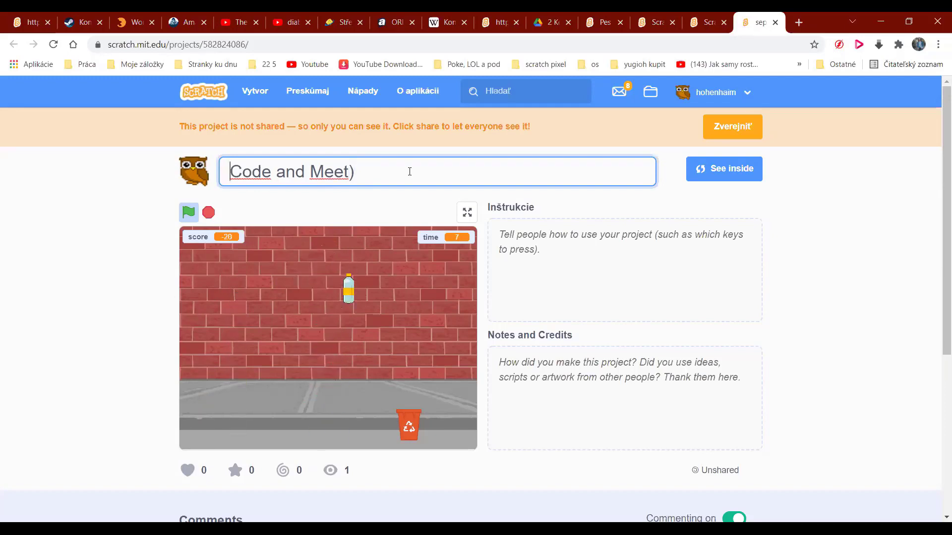
pyautogui.write('(')
pyautogui.press('Left')
pyautogui.write('Chybta')
pyautogui.press('BackSpace')
pyautogui.press('BackSpace')
pyautogui.press('BackSpace')
pyautogui.write('ta')
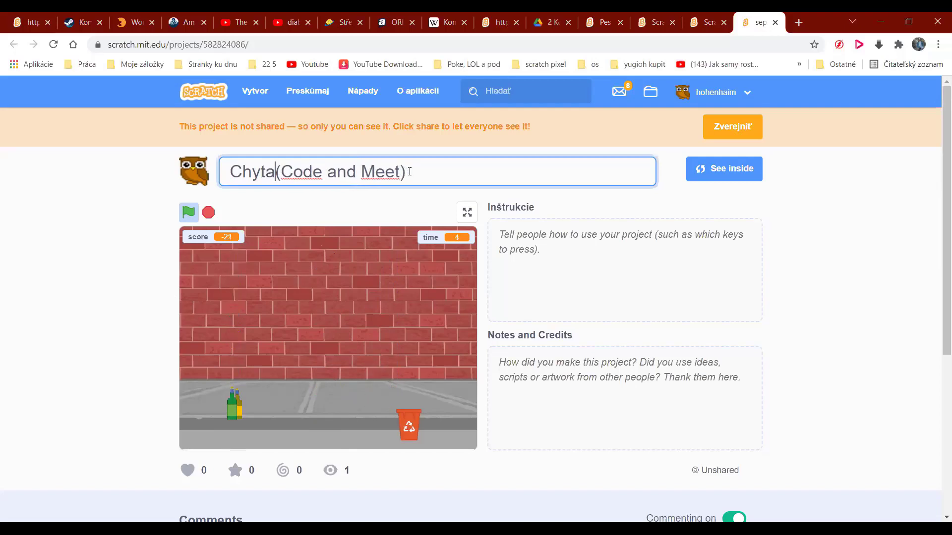
pyautogui.write('nie odpadkov ')
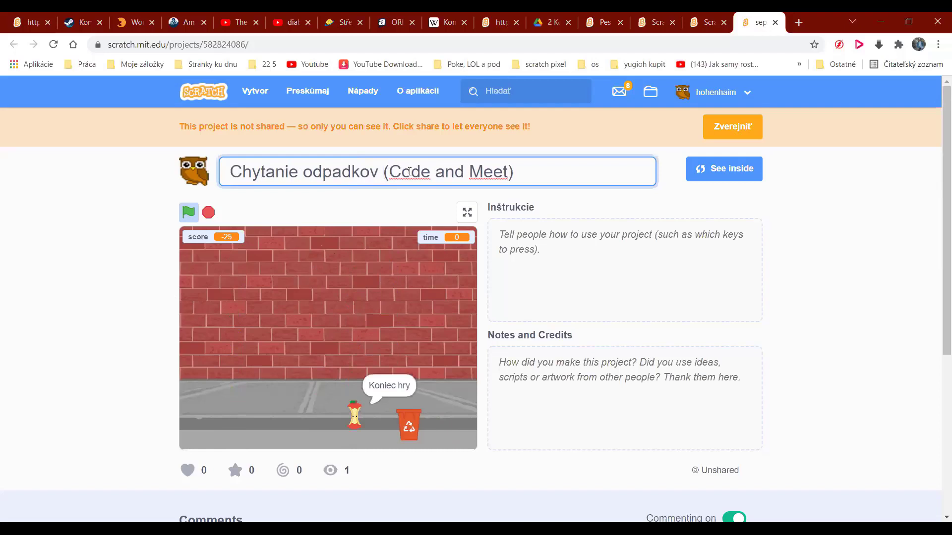
pyautogui.write('v1')
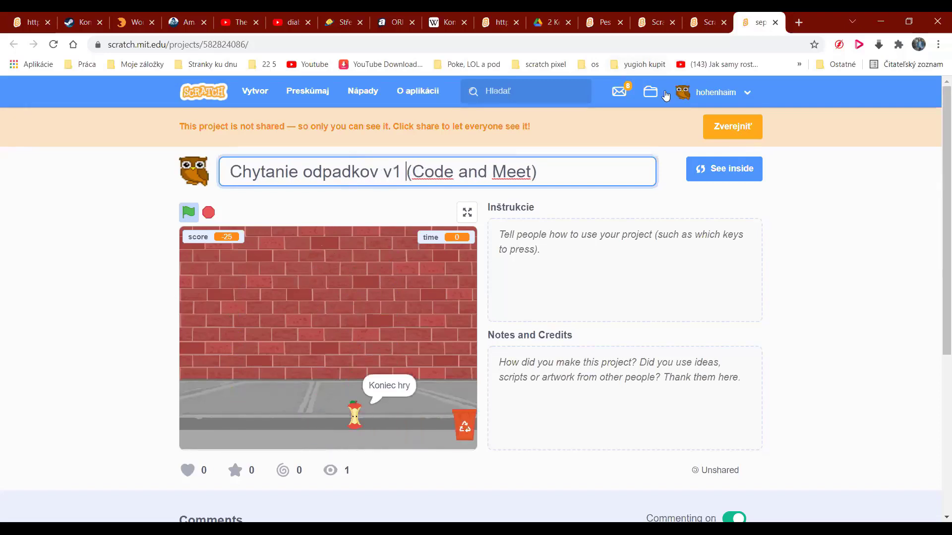
pyautogui.click(723, 127)
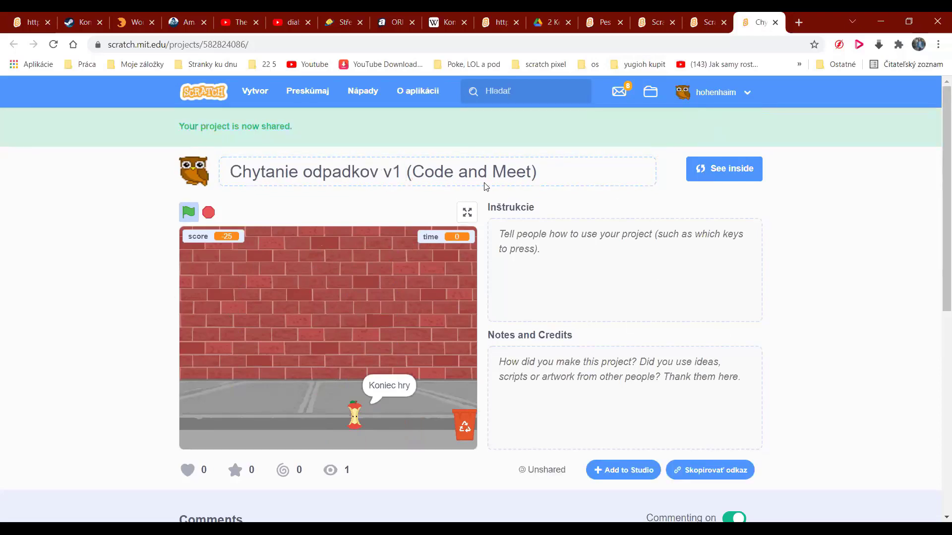
# Step: Correct the wording in the title's parentheses so the project is named "Chytanie odpadkov v1 (Meet and Code)"
pyautogui.doubleClick(436, 173)
pyautogui.press('BackSpace')
pyautogui.press('BackSpace')
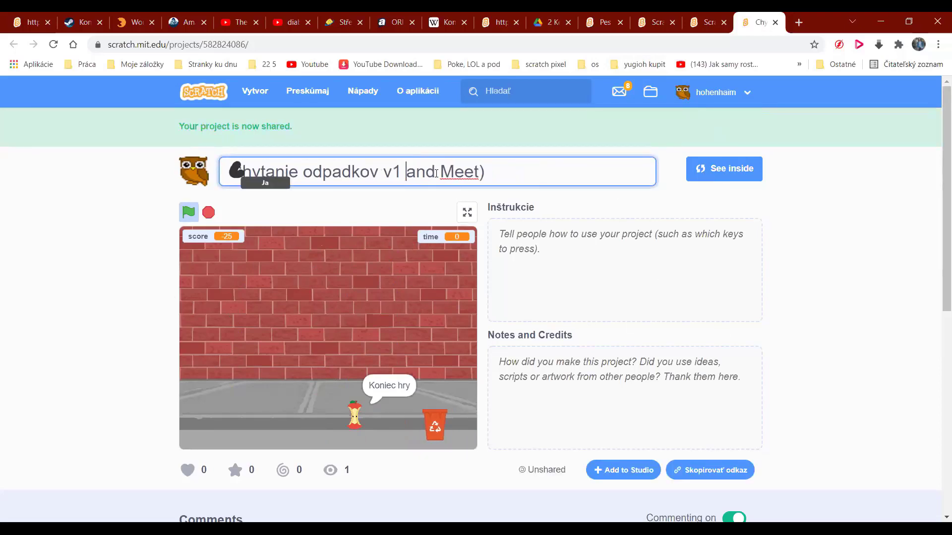
pyautogui.write('(')
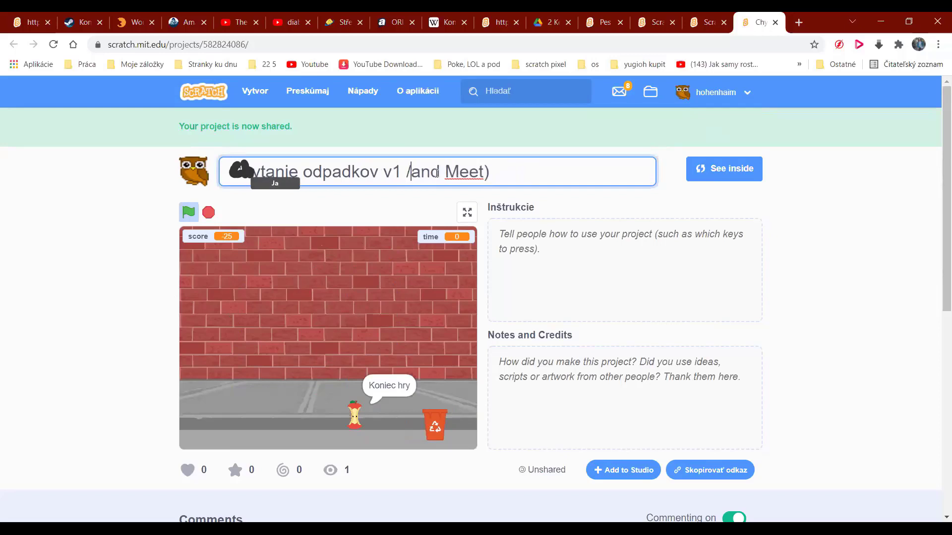
pyautogui.hotkey('shift', 'Right')
pyautogui.hotkey('shift', 'Right')
pyautogui.hotkey('shift', 'Right')
pyautogui.hotkey('shift', 'Right')
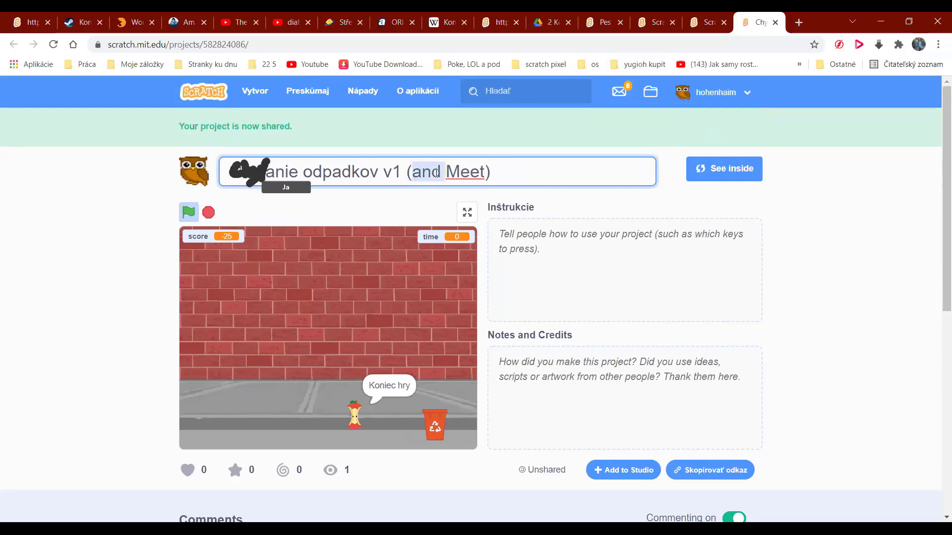
pyautogui.press('BackSpace')
pyautogui.press('Right')
pyautogui.write('and Code')
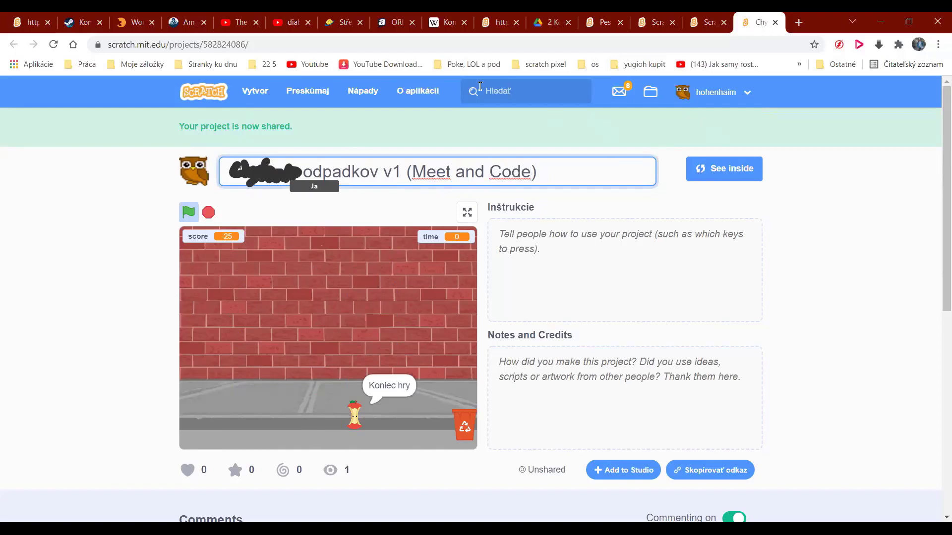
pyautogui.hotkey('ctrl', 'l')
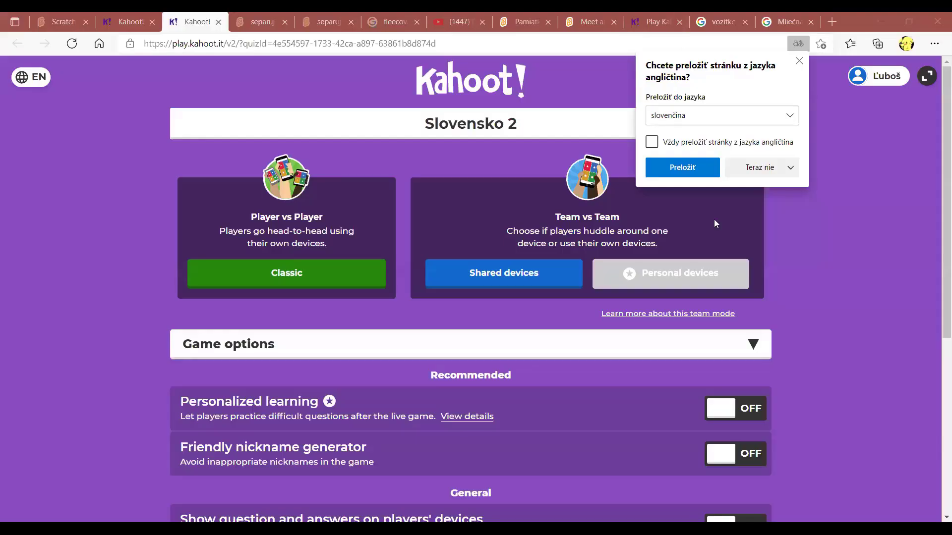
# Step: In Kahoot, dismiss the page translation offer and launch the Slovensko 2 quiz in Classic Player vs Player mode
pyautogui.click(798, 61)
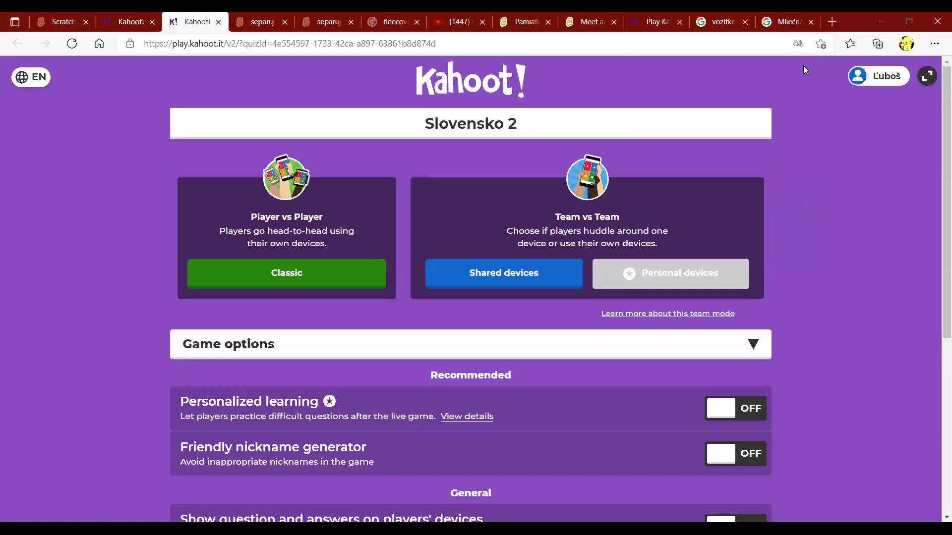
pyautogui.click(295, 277)
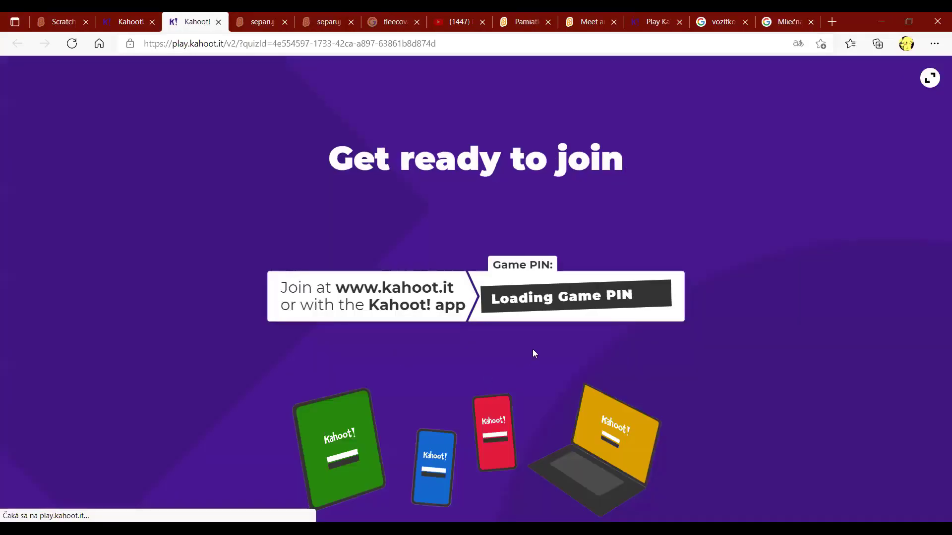